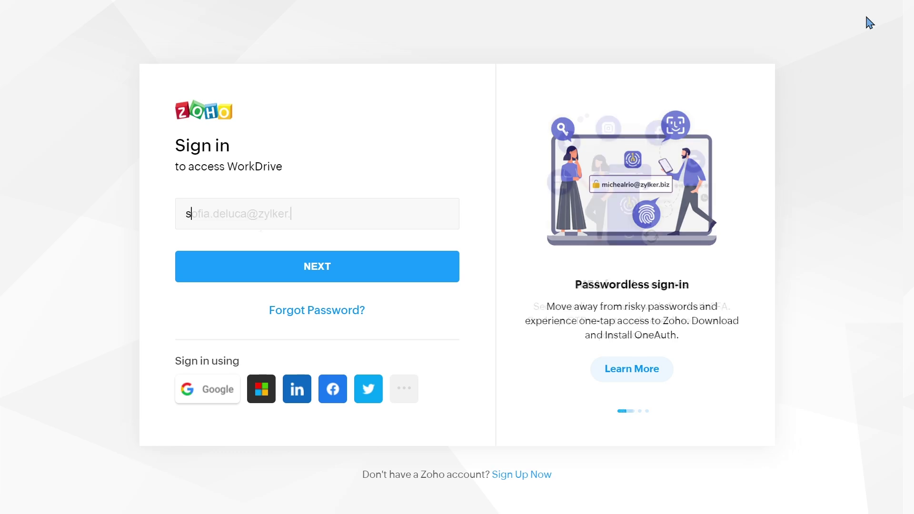
Sign in with the account password and go to Migration in the WorkDrive Admin Console
key("Return")
key("ctrl+v")
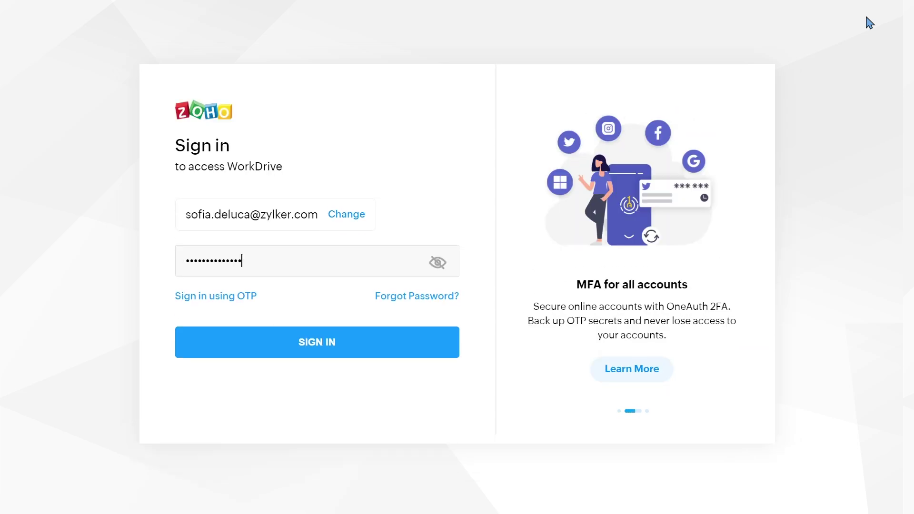
key("Return")
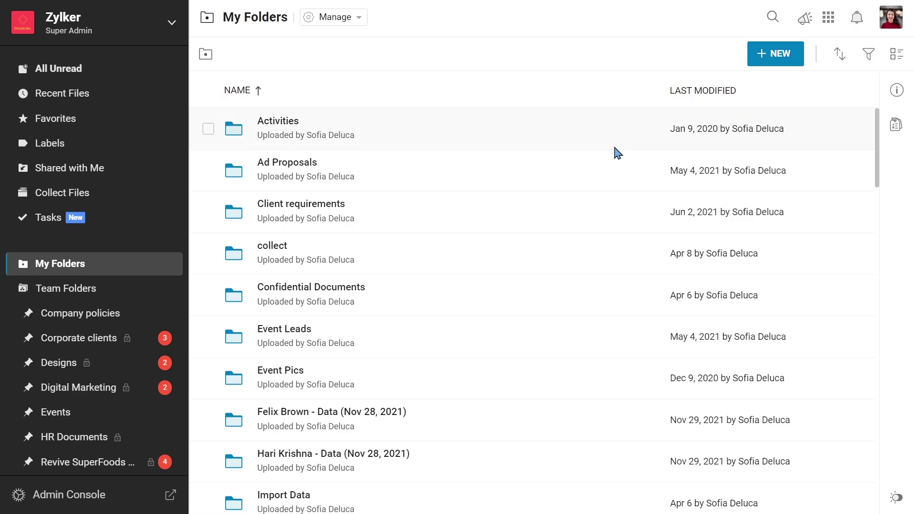
left_click(177, 498)
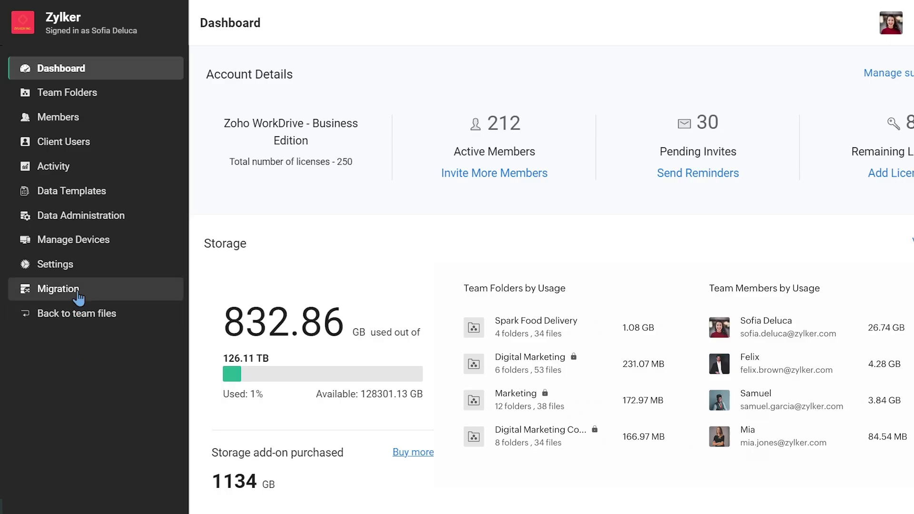
left_click(59, 289)
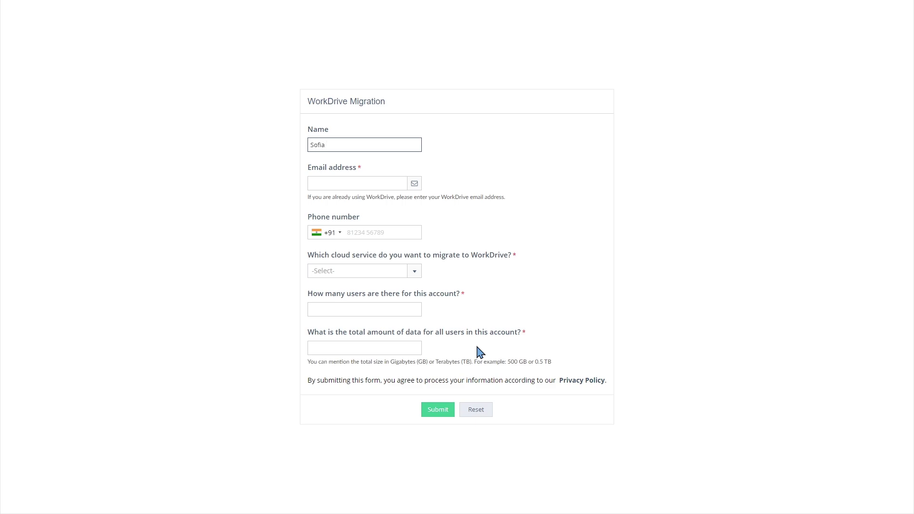
Fill the request with the contact's details, OneDrive, the user count, 20 GB, and shared drives in use
type("eluca")
key("Down")
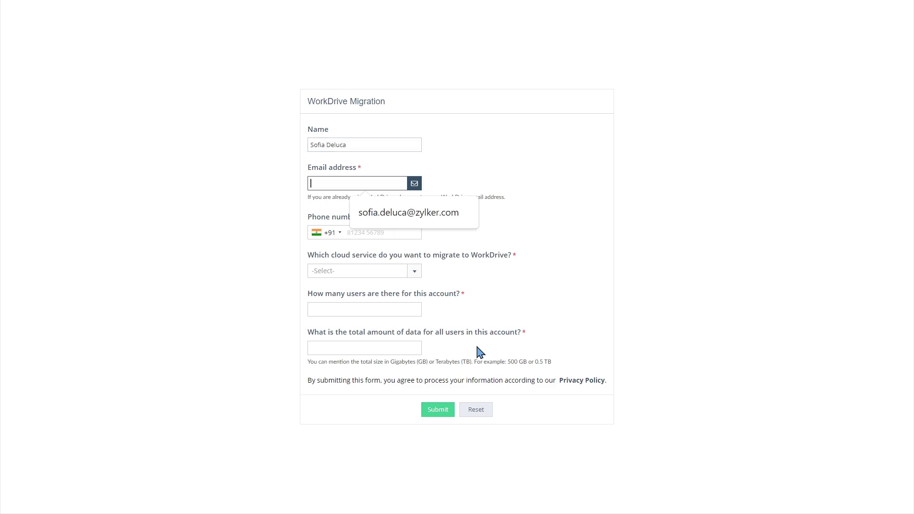
key("Return")
left_click(408, 275)
left_click(411, 309)
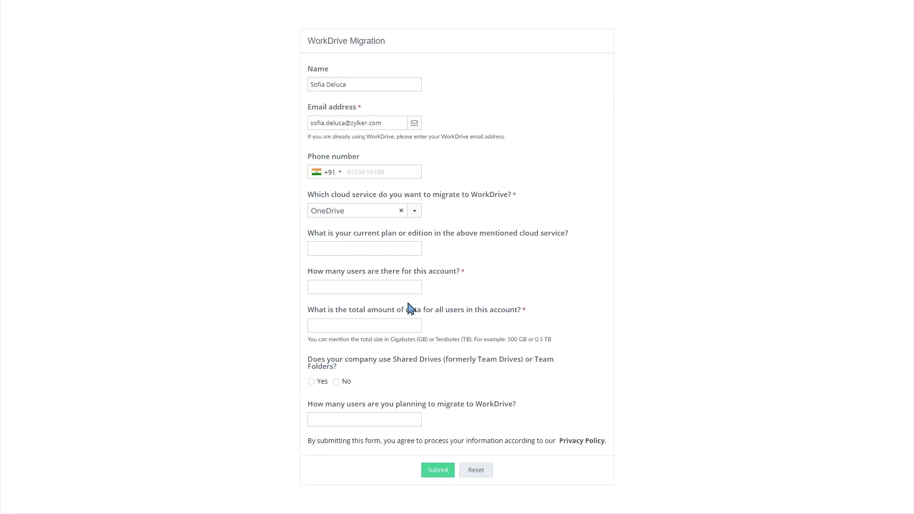
left_click(398, 286)
left_click(402, 325)
type("20 GB")
left_click(311, 381)
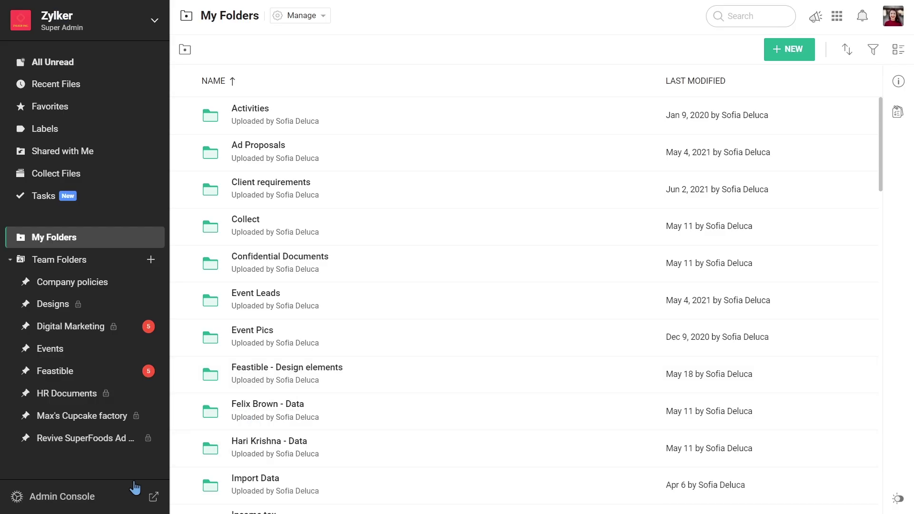
Set up a migration from OneDrive named 'OneDrive Migration' in the admin console
left_click(132, 496)
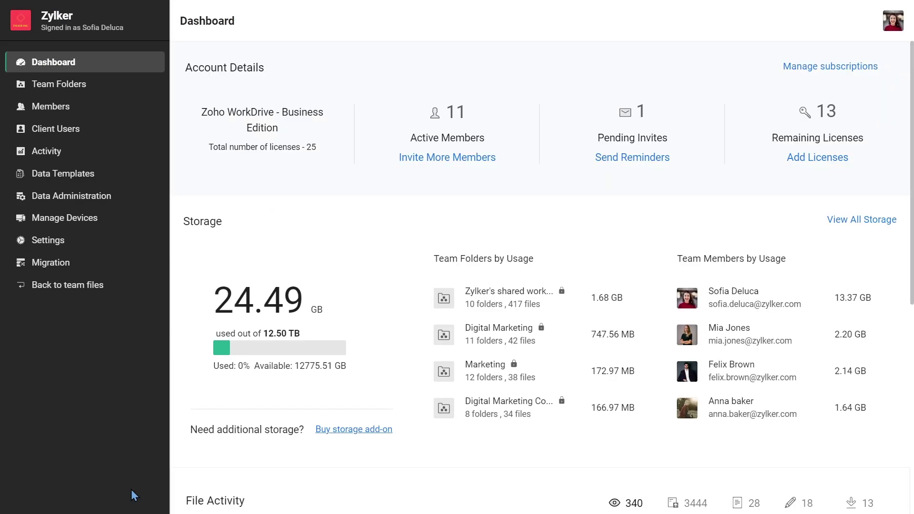
left_click(117, 261)
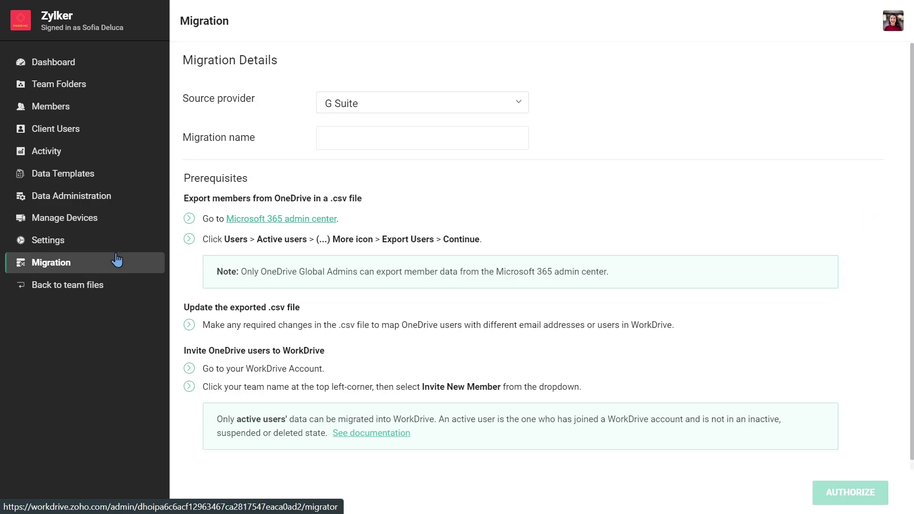
left_click(436, 108)
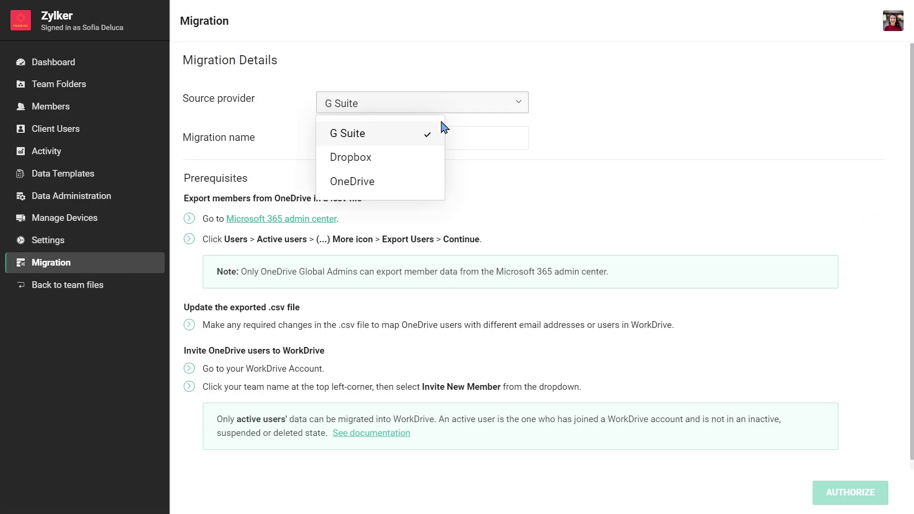
left_click(434, 182)
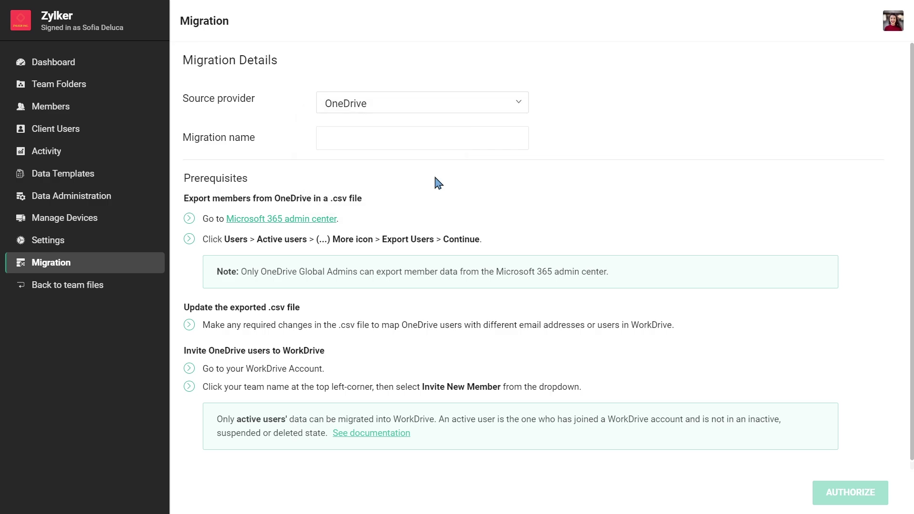
left_click(423, 137)
type("O")
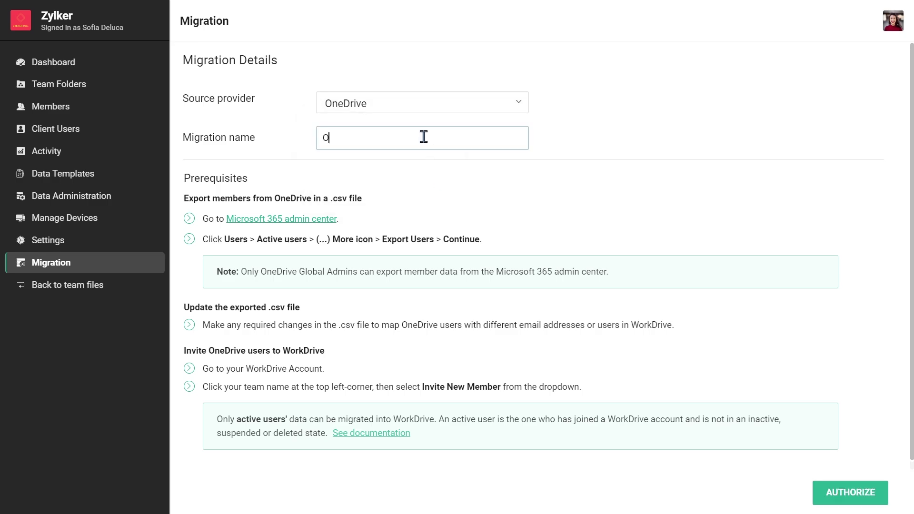
type("neDrive Migration")
Authorize WorkDrive with the Microsoft admin account and accept the requested permissions
left_click(819, 498)
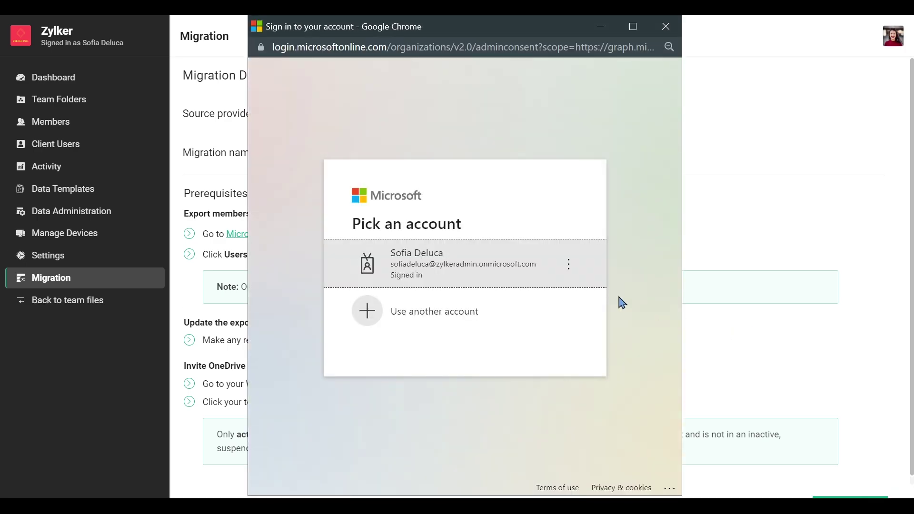
left_click(488, 275)
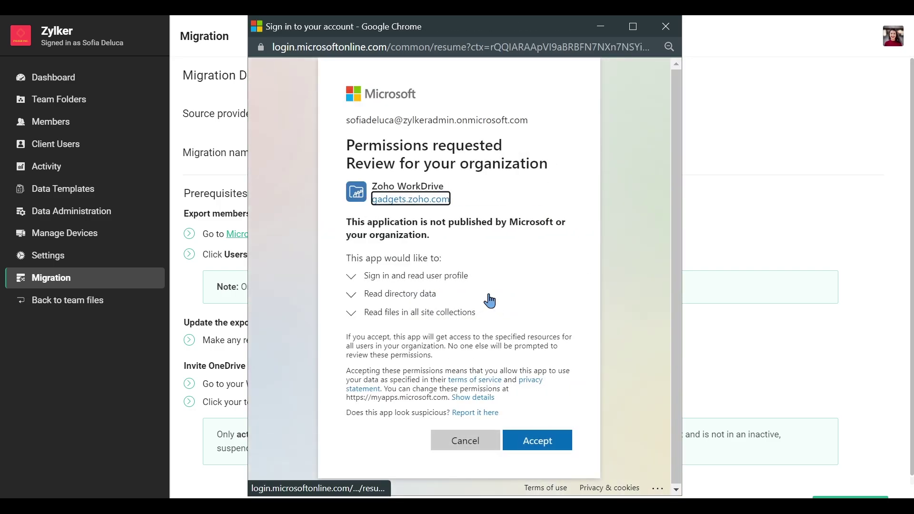
left_click(555, 441)
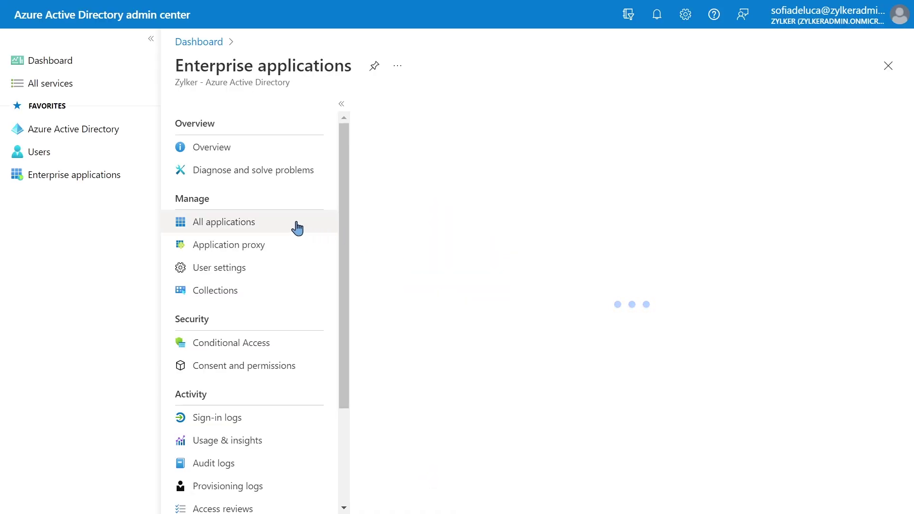
Open the Permissions page of the Zoho WorkDrive enterprise application in Azure AD
left_click(297, 228)
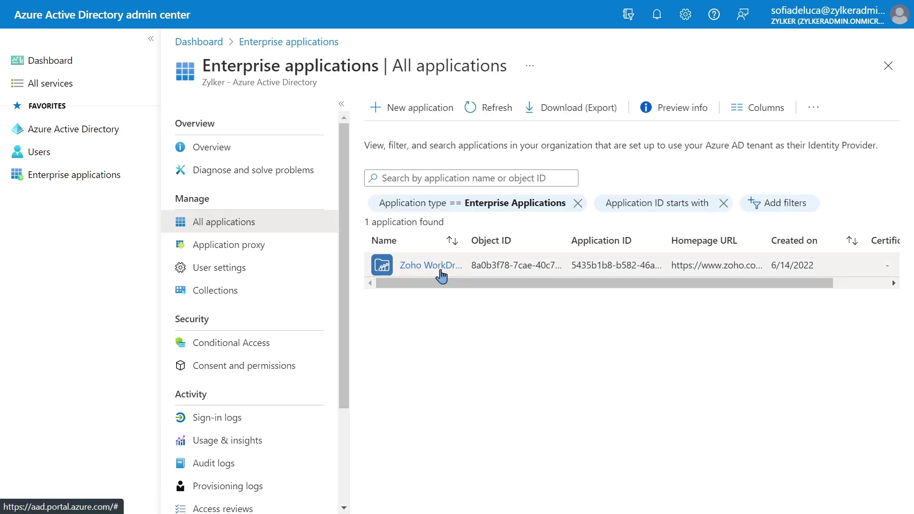
left_click(442, 273)
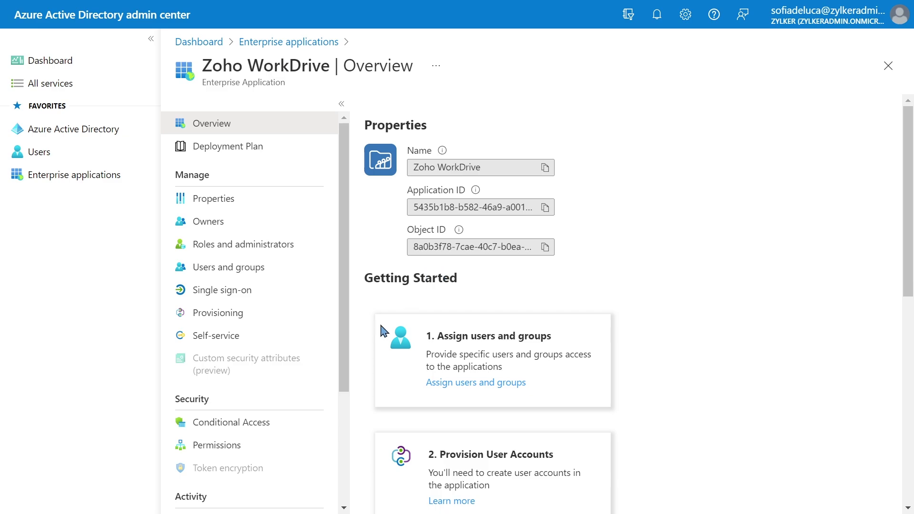
left_click(285, 454)
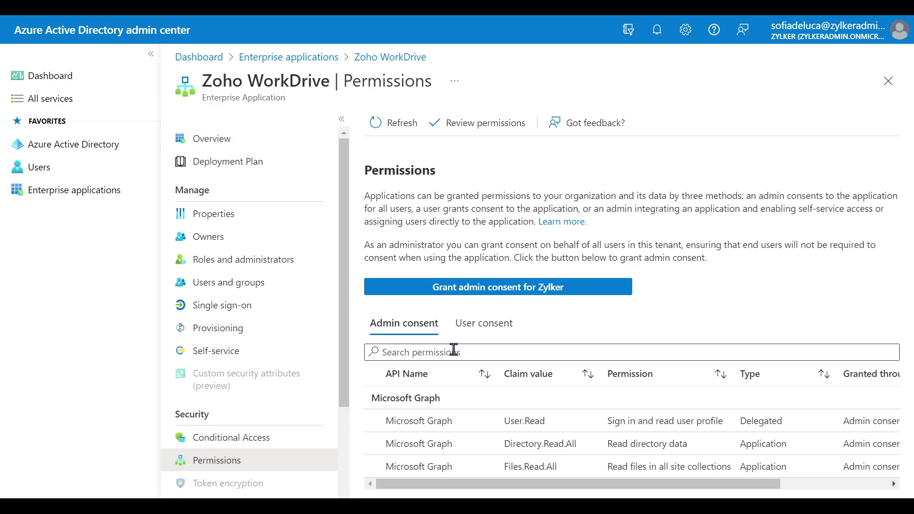
Grant admin consent for Zylker with the admin account, accept, and refresh the permissions
left_click(550, 275)
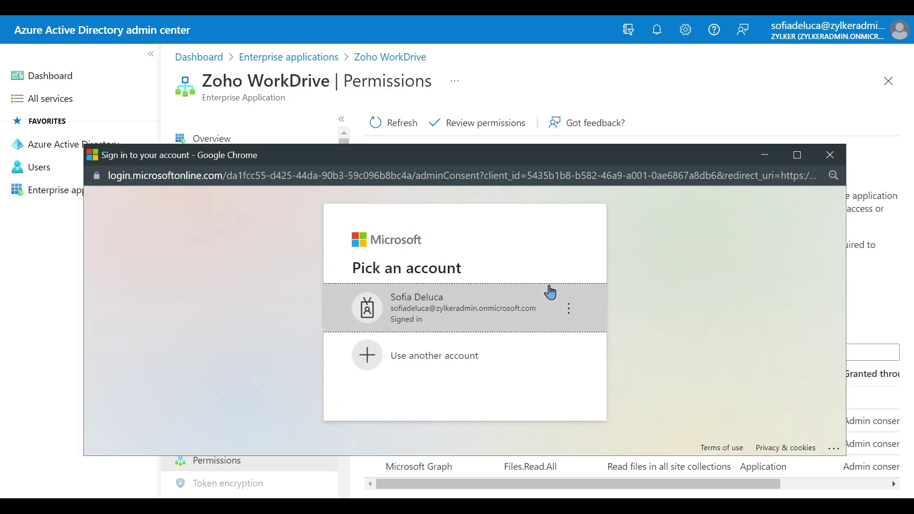
left_click(507, 327)
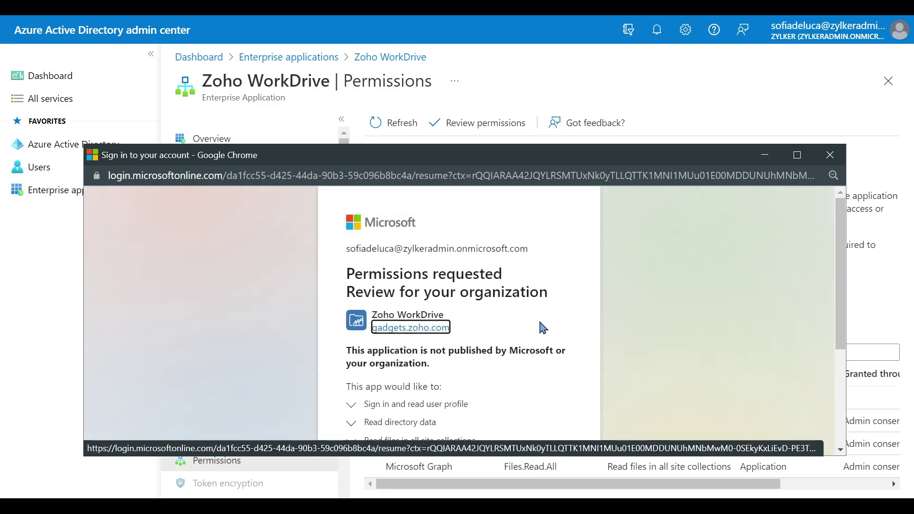
scroll(828, 309, "down", 3)
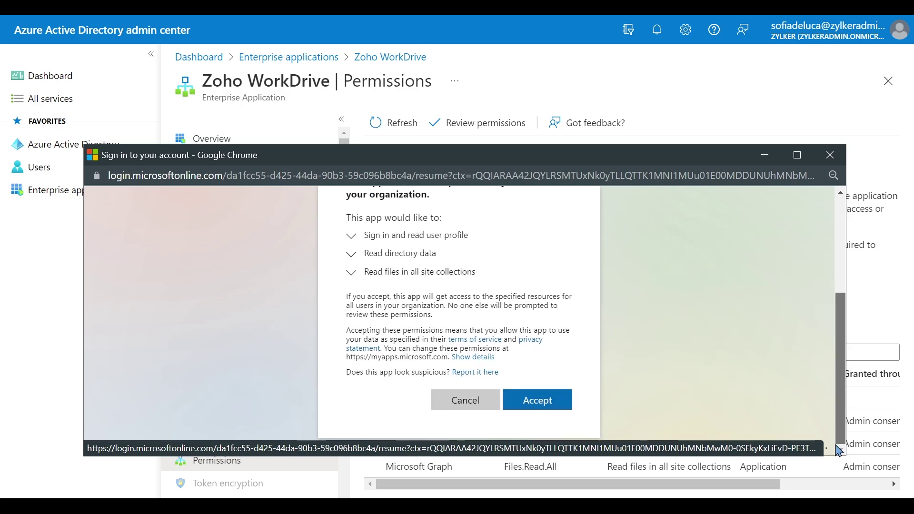
left_click(565, 408)
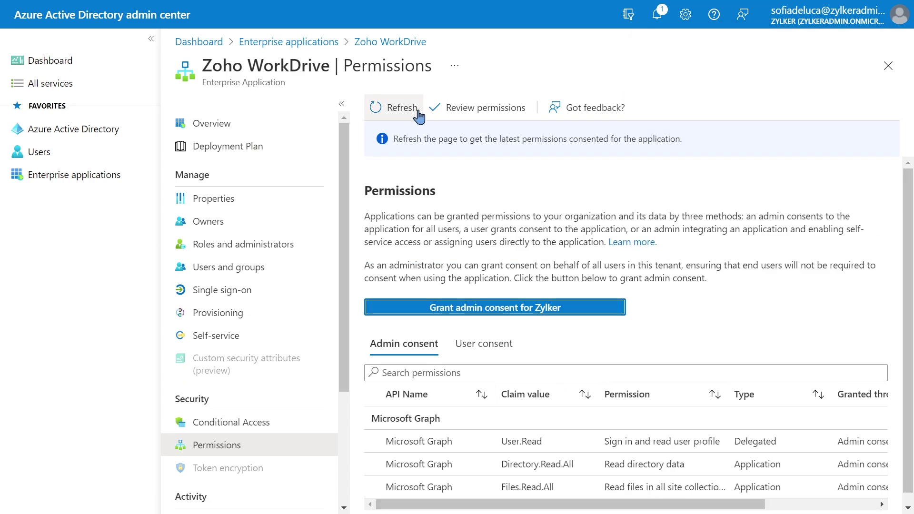
left_click(409, 124)
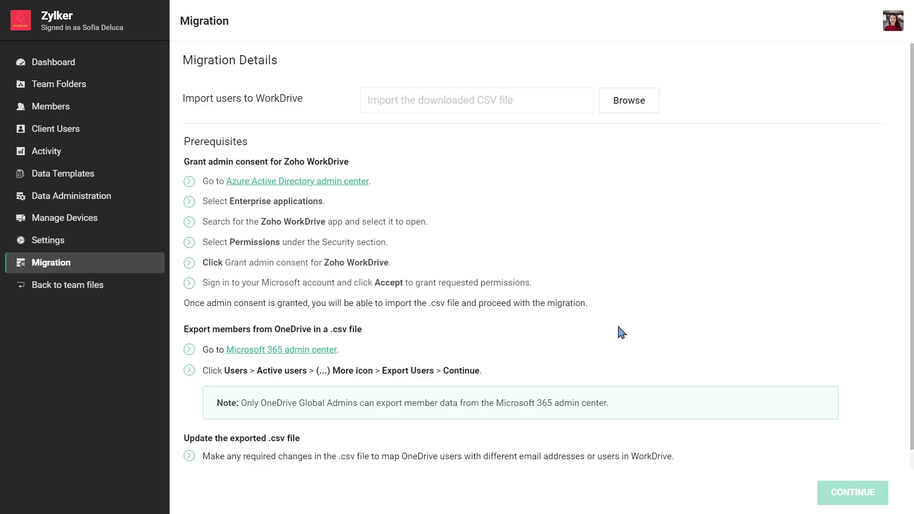
Export the Microsoft 365 active users list and open the downloaded users_6_14_2022 CSV
left_click(318, 353)
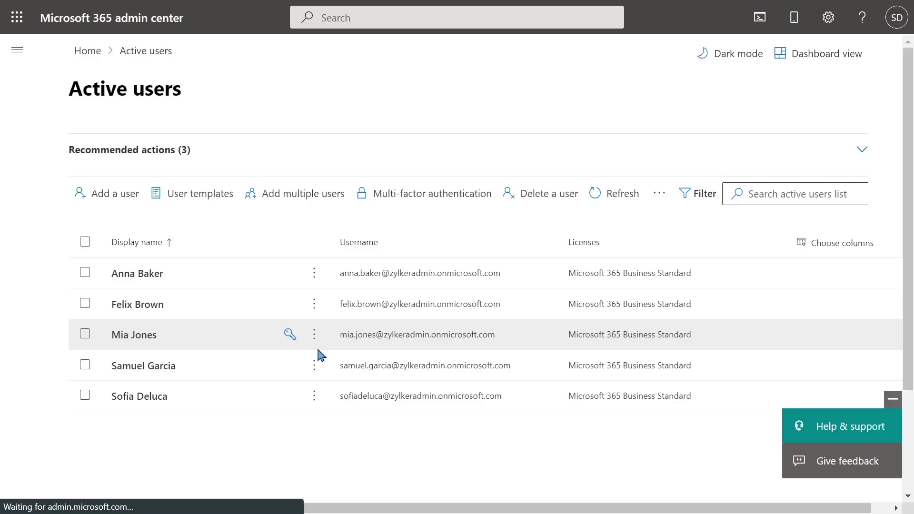
left_click(669, 201)
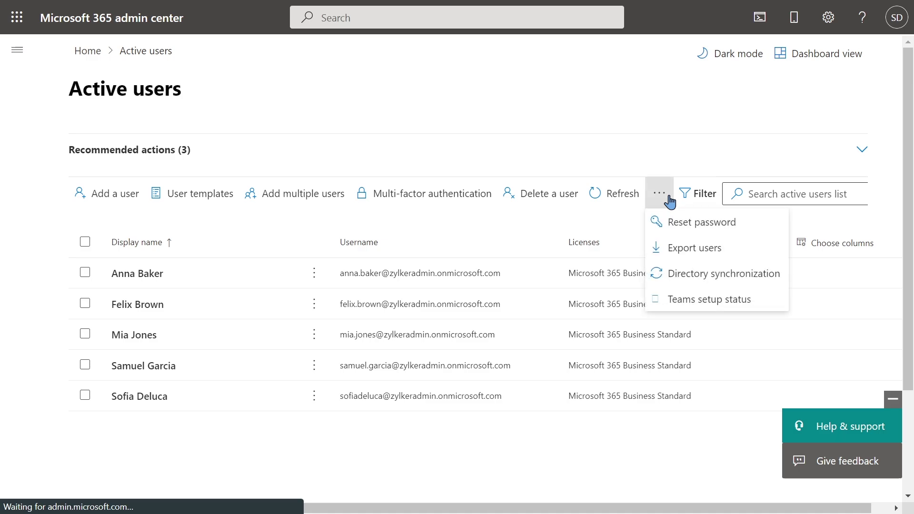
left_click(693, 253)
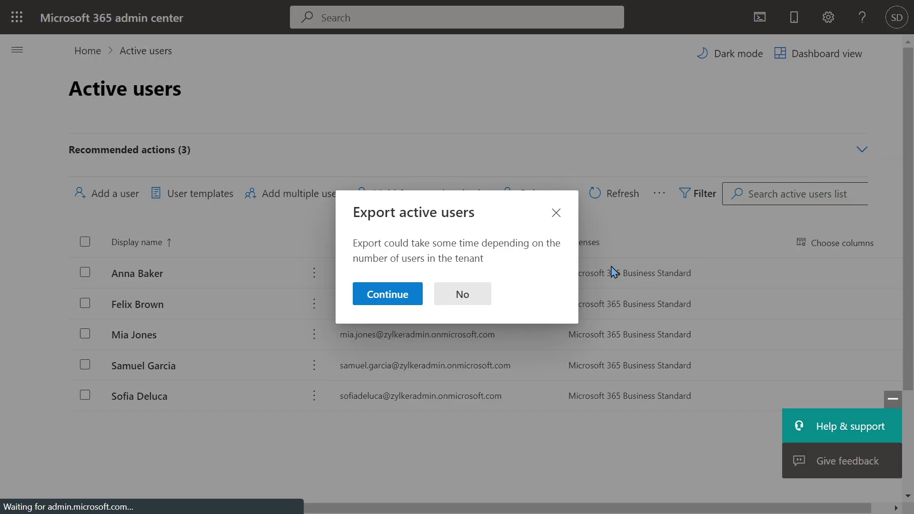
left_click(399, 300)
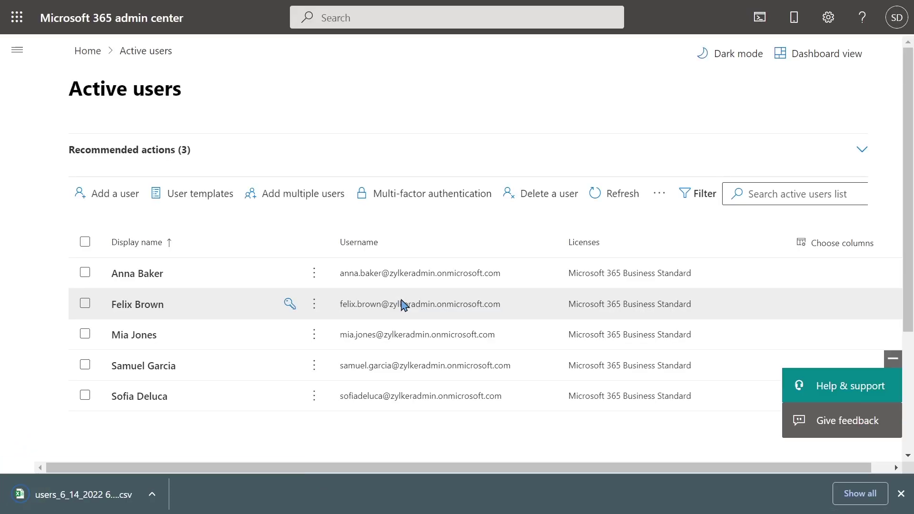
left_click(116, 507)
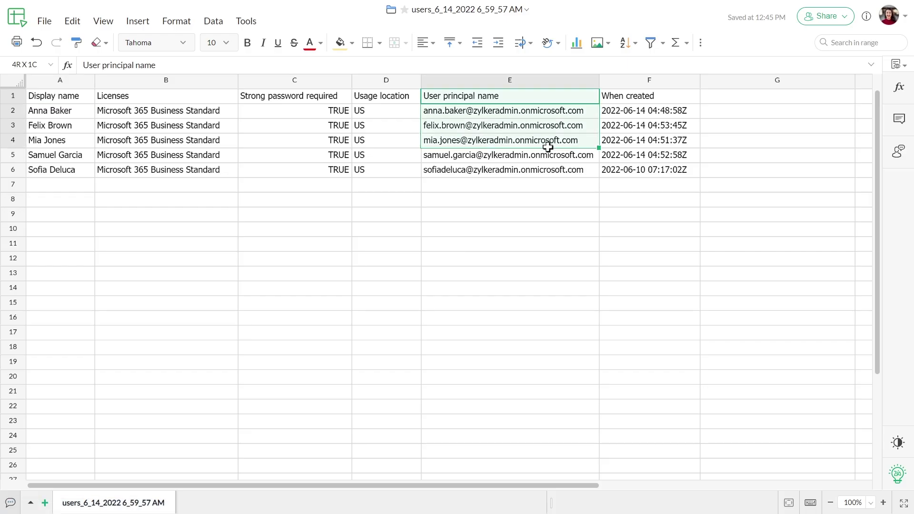
Copy the User principal name cells E1:E6 into column G starting at G1
left_click_drag(547, 147, 551, 167)
key("ctrl+c")
left_click(750, 97)
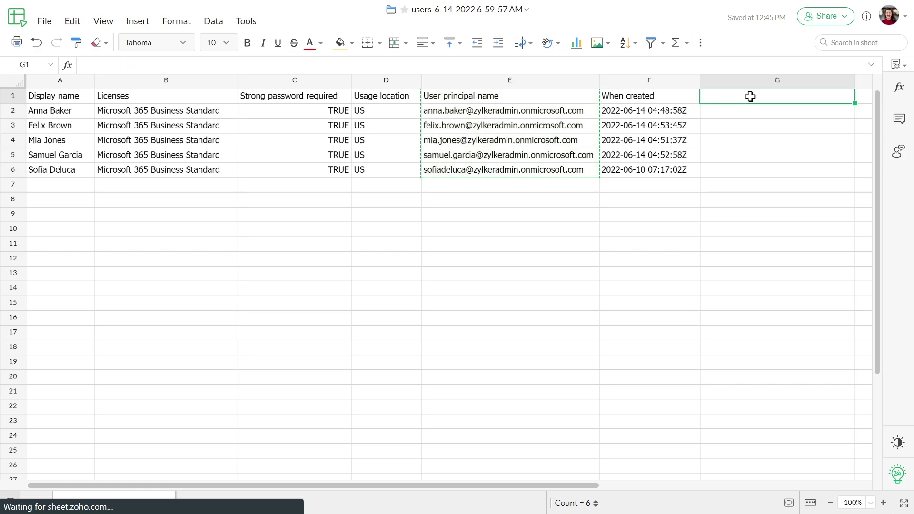
key("ctrl+v")
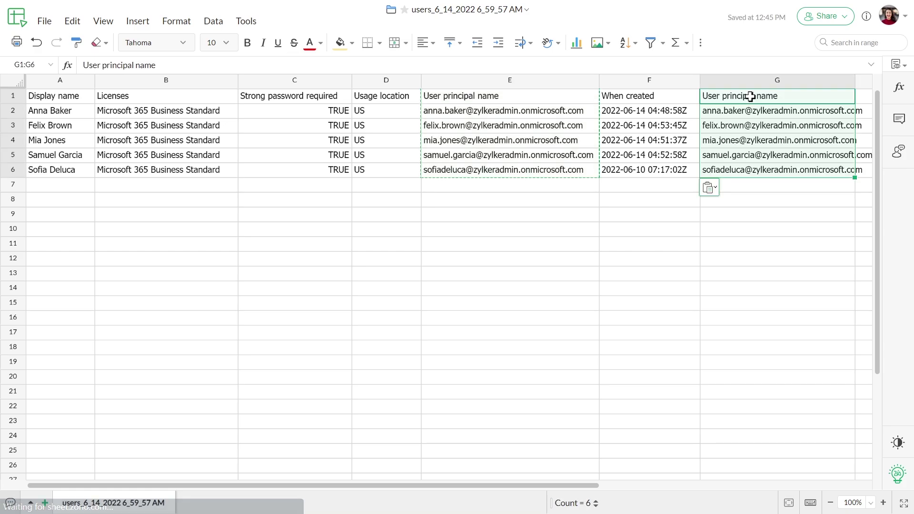
left_click(713, 243)
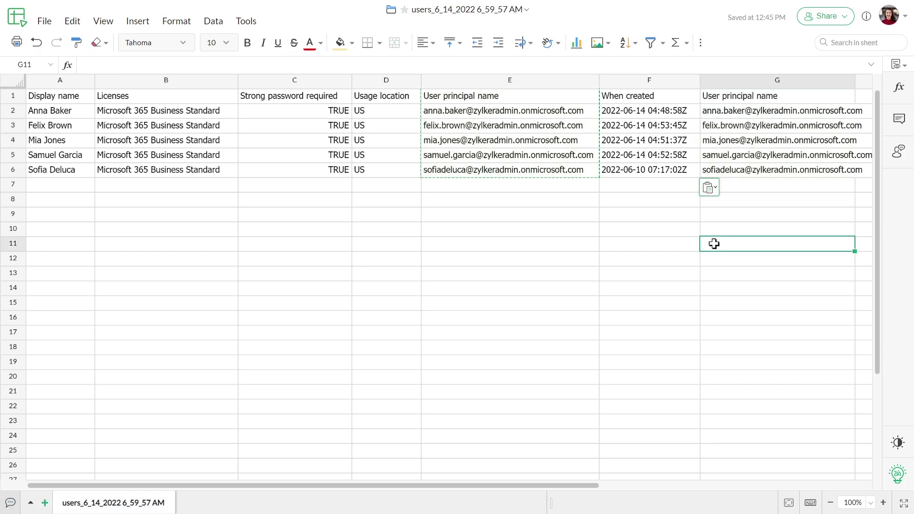
Rename the G1 header to 'WorkDrive Email Address'
double_click(789, 97)
left_click_drag(790, 96, 704, 96)
type("WorkDrive Email Add")
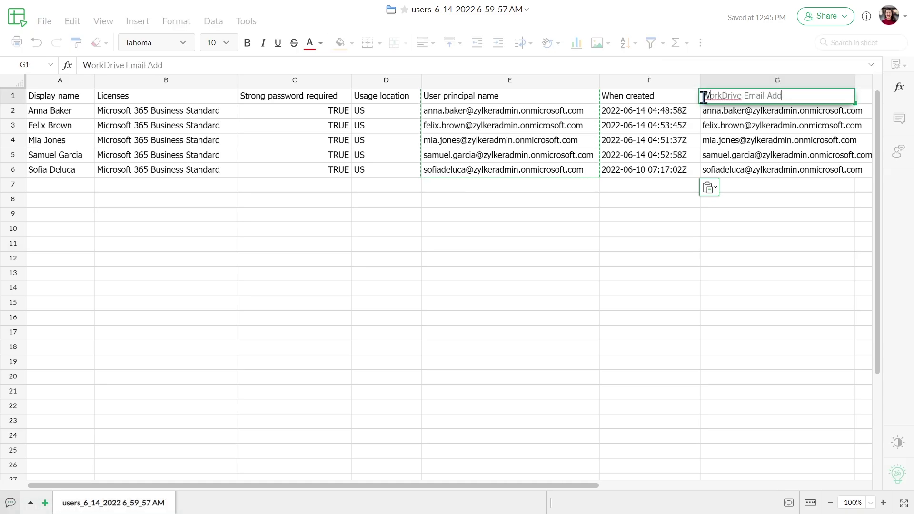
type("ress")
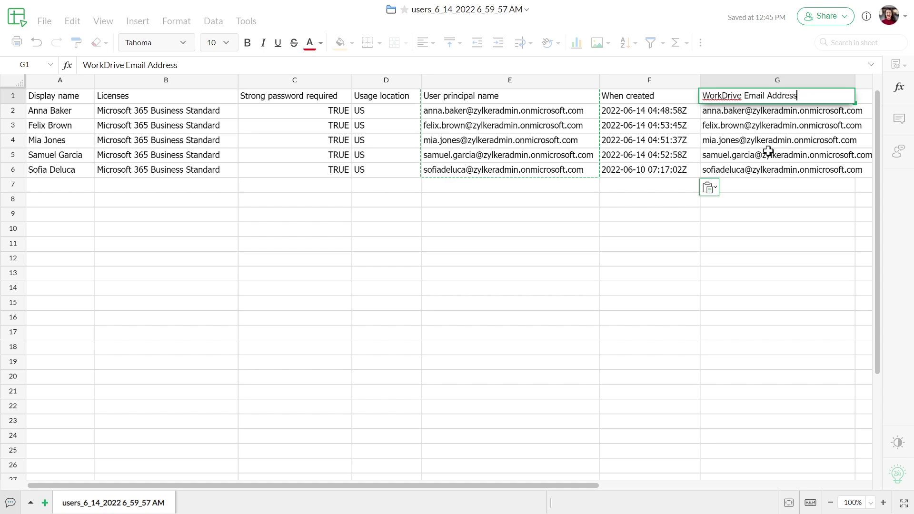
left_click(788, 169)
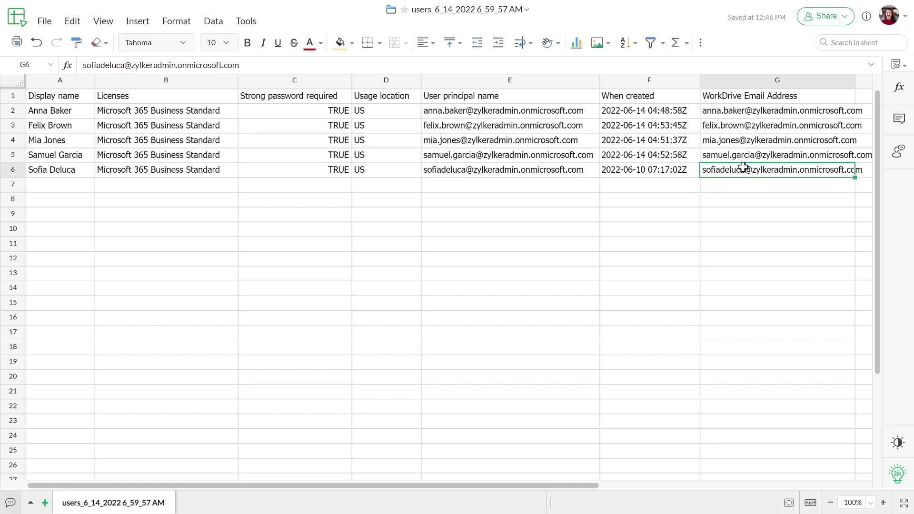
Add a dot between the names in G6 and strip 'admin.onmicrosoft' from the column G addresses
double_click(720, 170)
left_click(720, 170)
type(".")
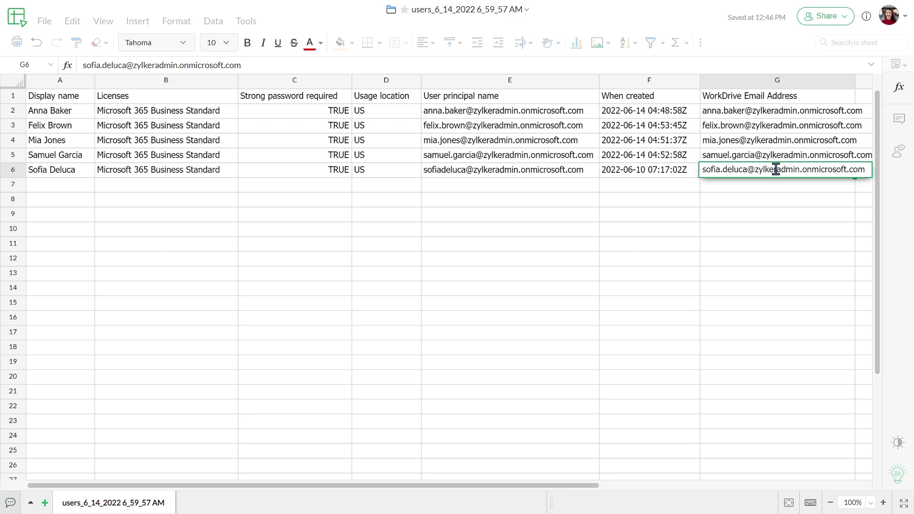
left_click_drag(776, 169, 845, 172)
key("BackSpace")
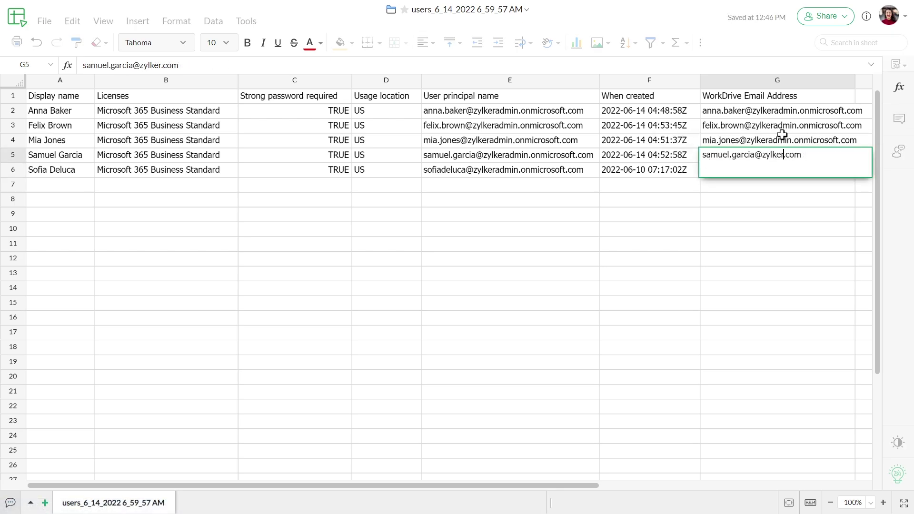
left_click(785, 139)
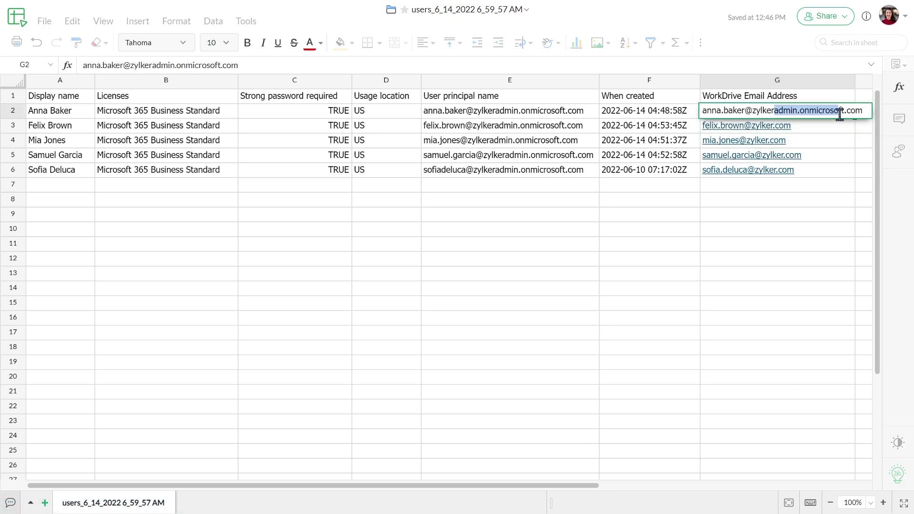
left_click_drag(838, 114, 843, 117)
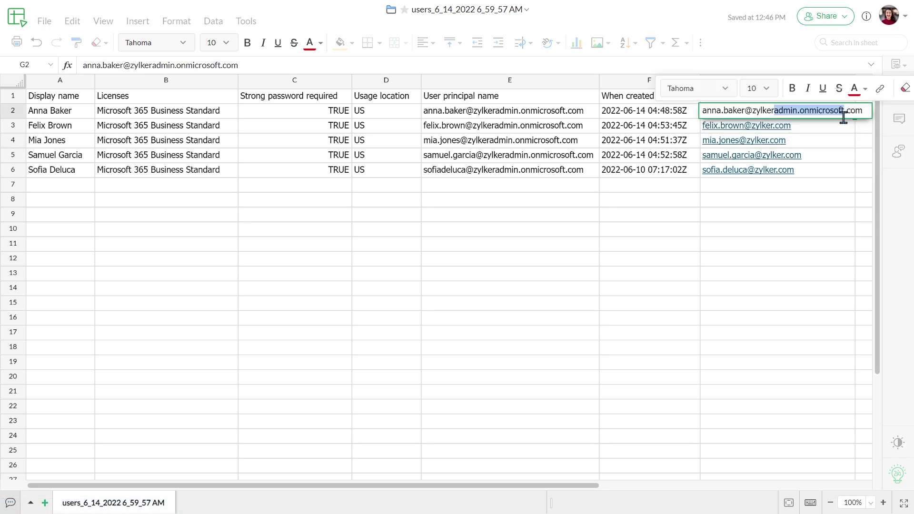
key("BackSpace")
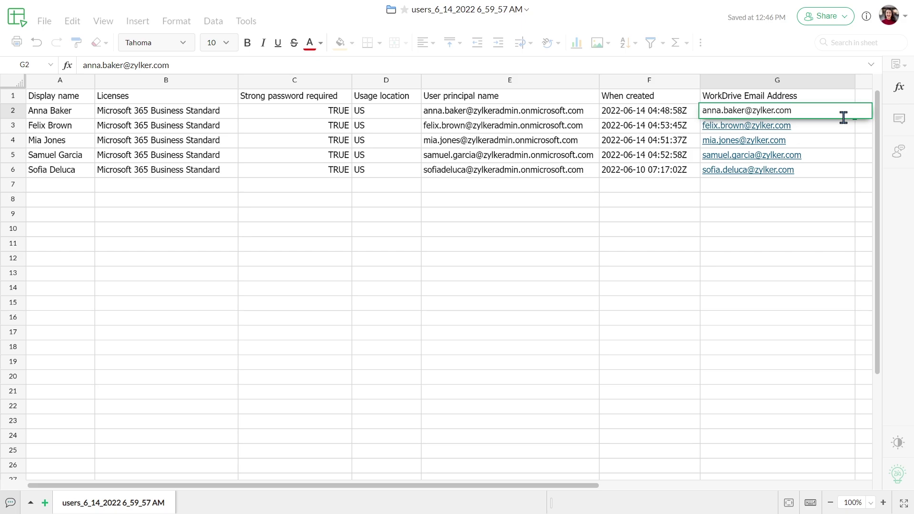
left_click(845, 203)
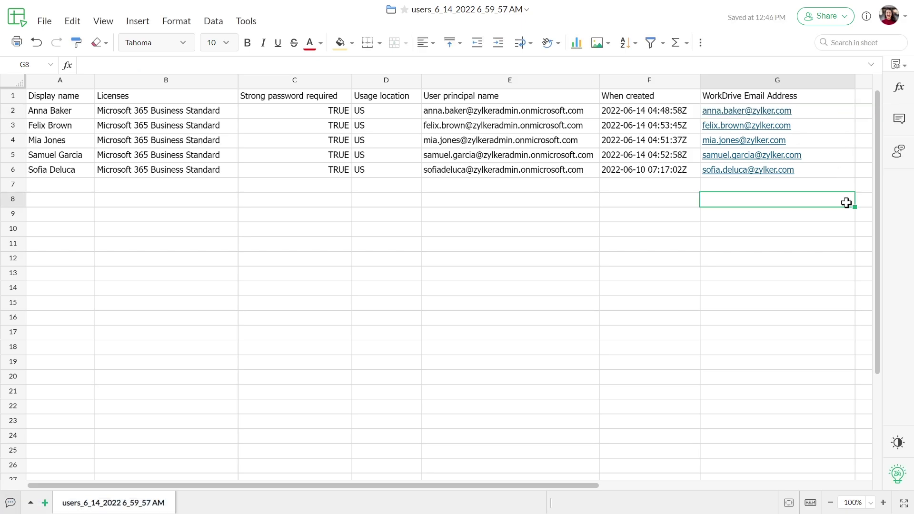
Download the edited sheet as Comma Separated Values (.csv)
left_click(40, 28)
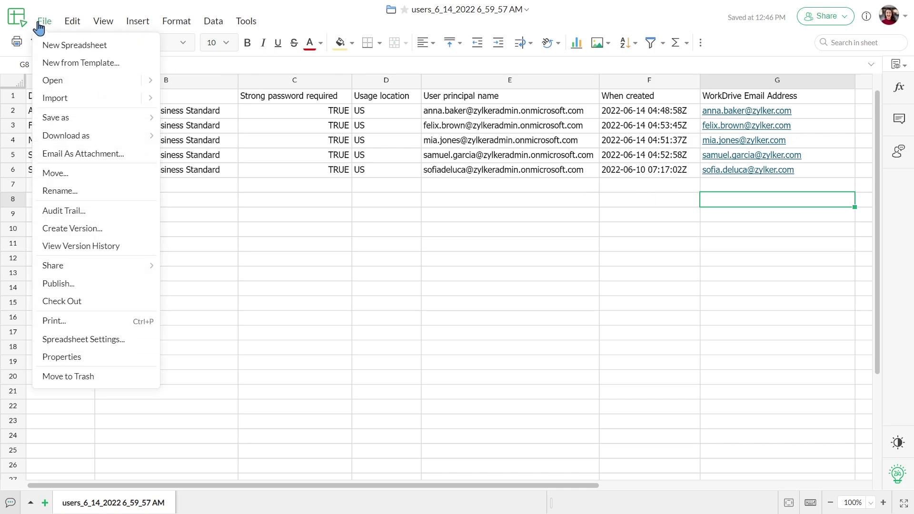
mouse_move(85, 137)
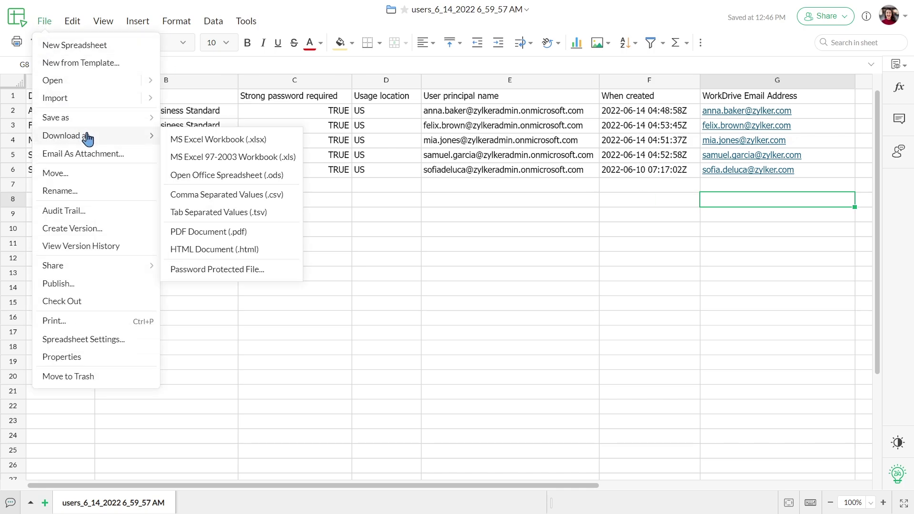
left_click(213, 195)
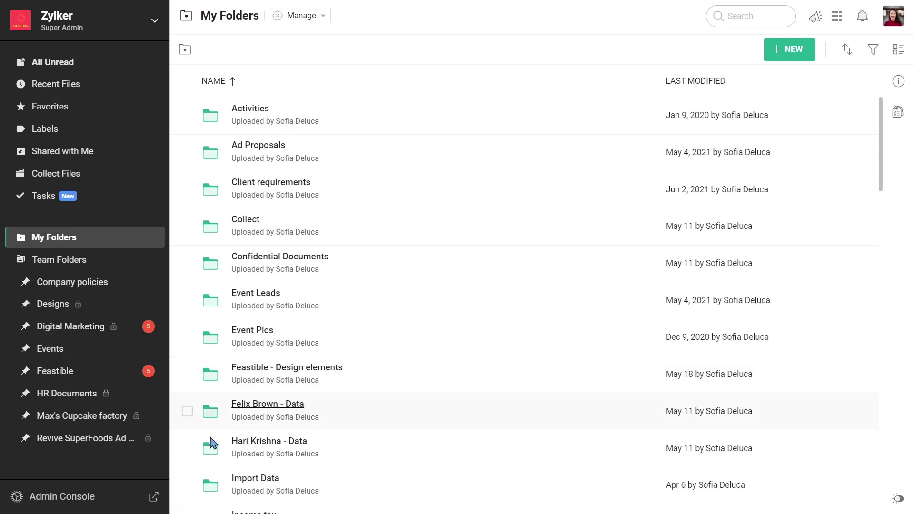
Open the WorkDrive Admin Console dashboard
left_click(133, 495)
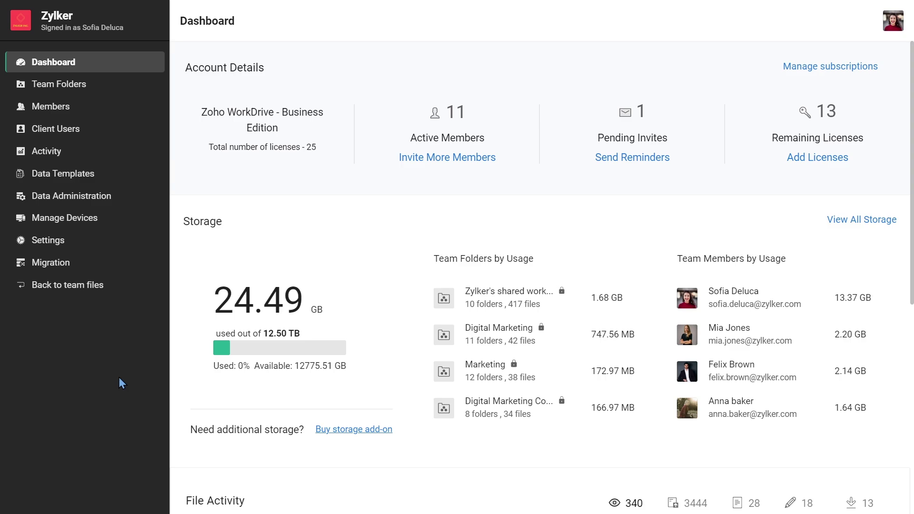
Import the edited users_6_14_2022 CSV on the Migration page and continue to user mapping
left_click(123, 263)
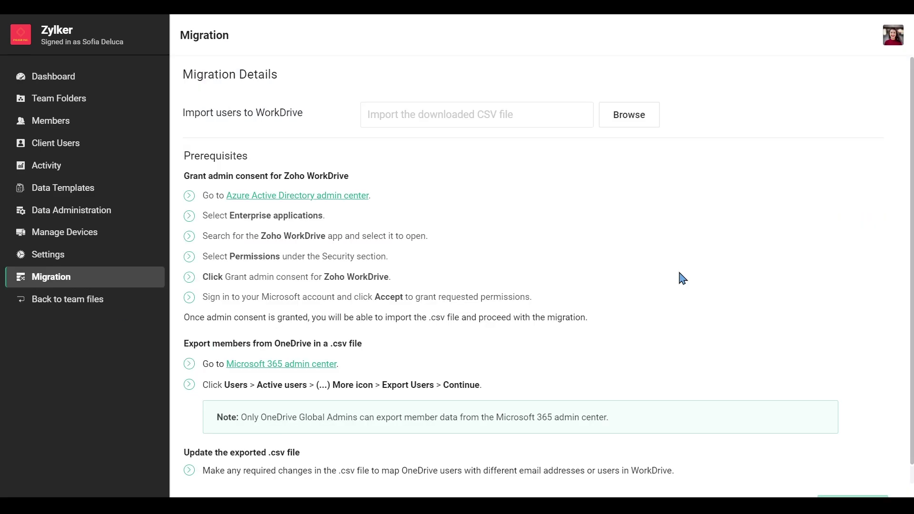
left_click(647, 124)
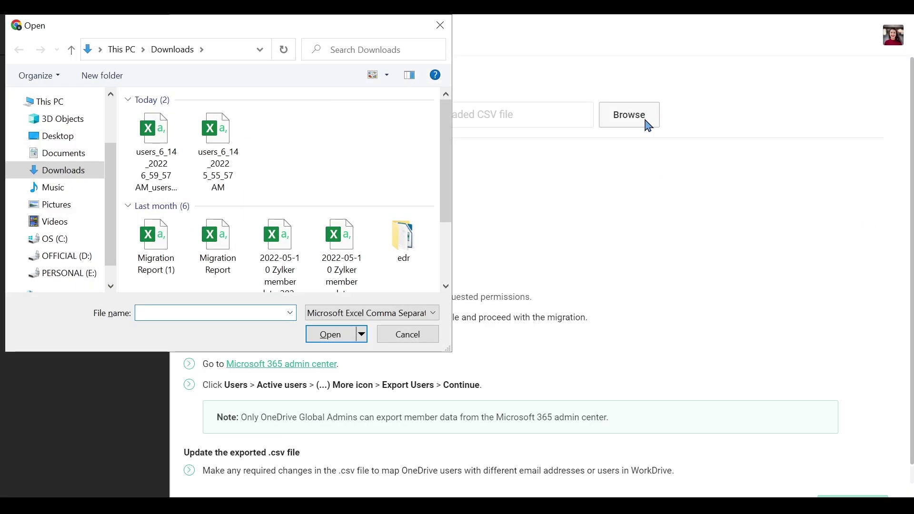
double_click(158, 143)
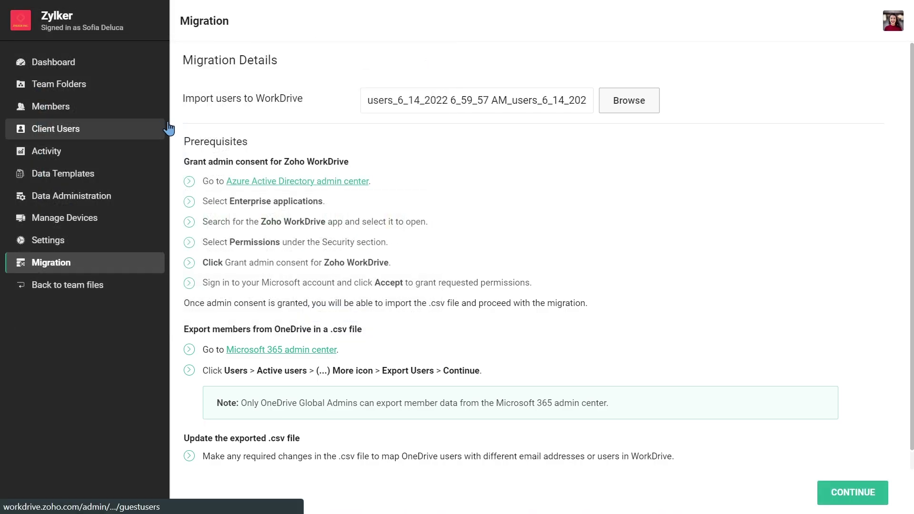
left_click(857, 493)
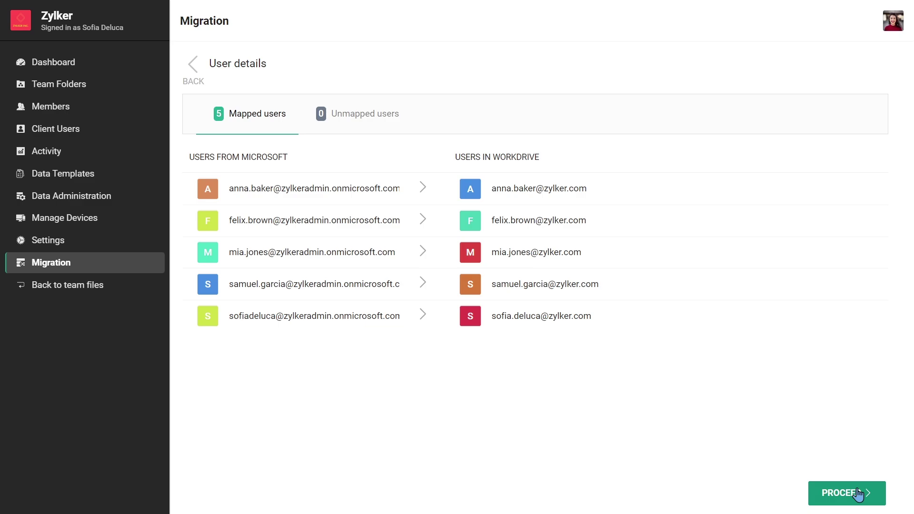
Verify the Unmapped users tab is empty, return to Mapped users, and proceed to the migration overview
left_click(355, 132)
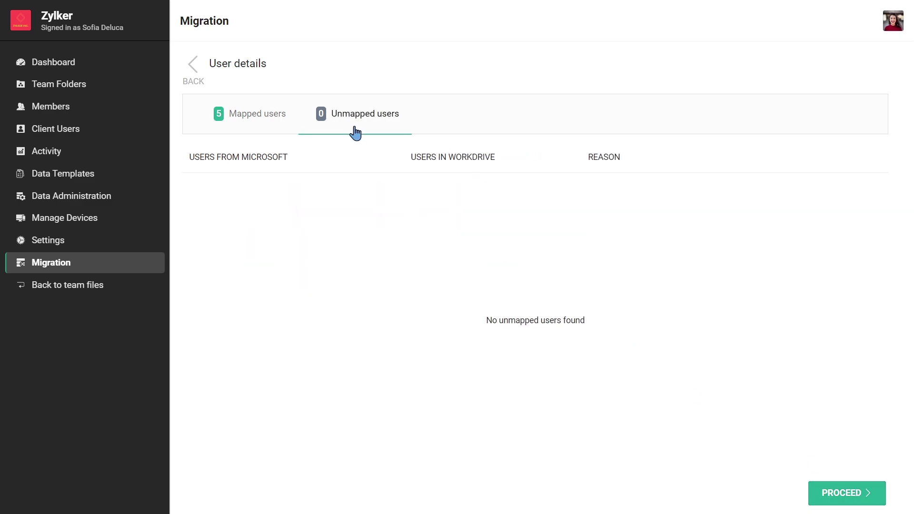
left_click(269, 132)
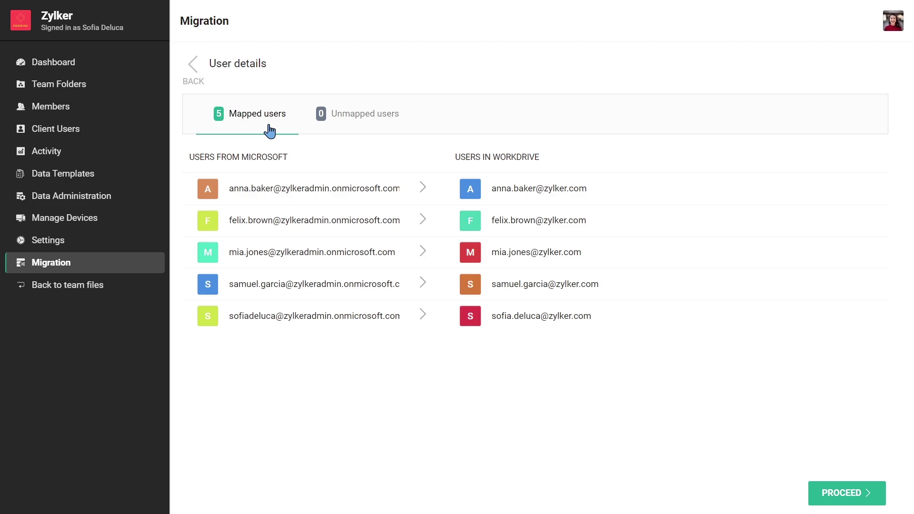
left_click(833, 501)
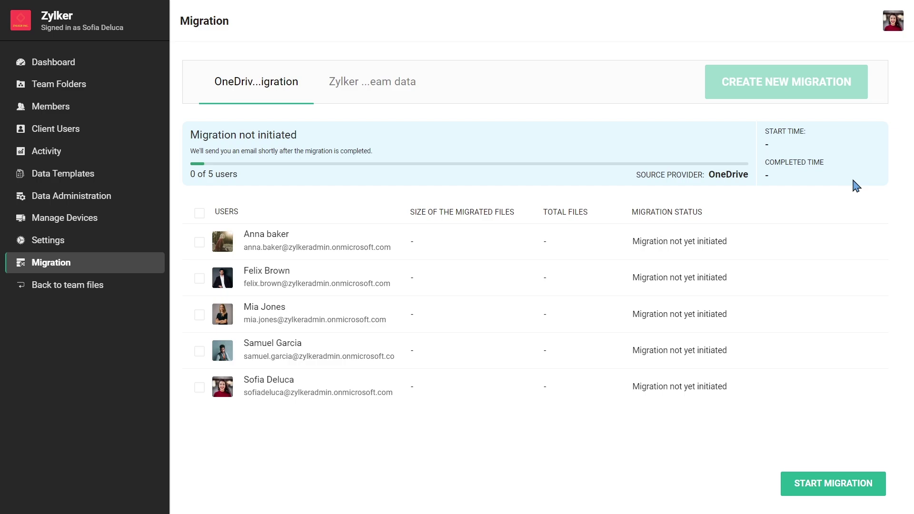
Start migrating OneDrive data for all five mapped users
left_click(848, 486)
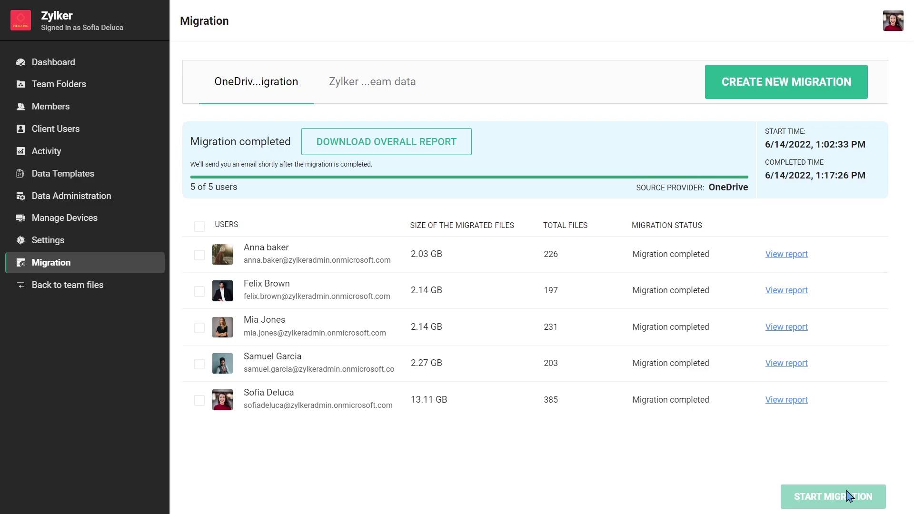
Download the overall report as Migration Report (2).csv and open it
left_click(449, 156)
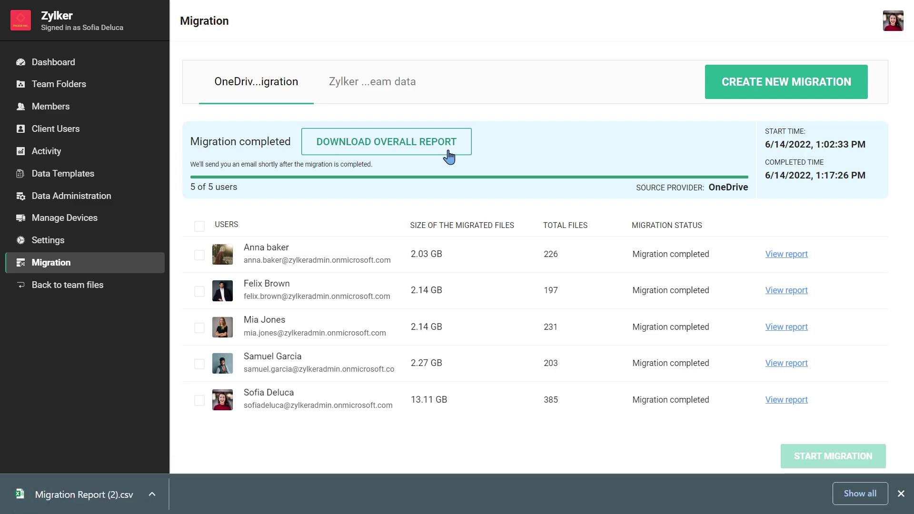
left_click(121, 494)
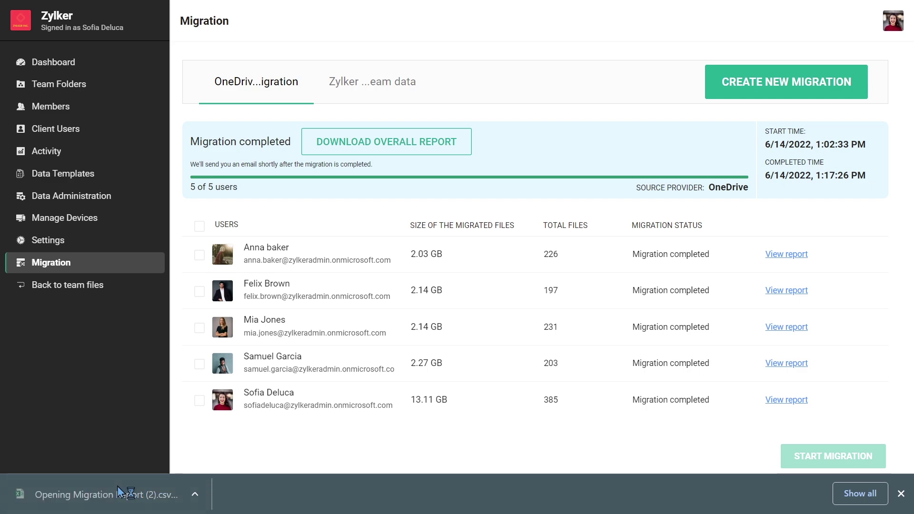